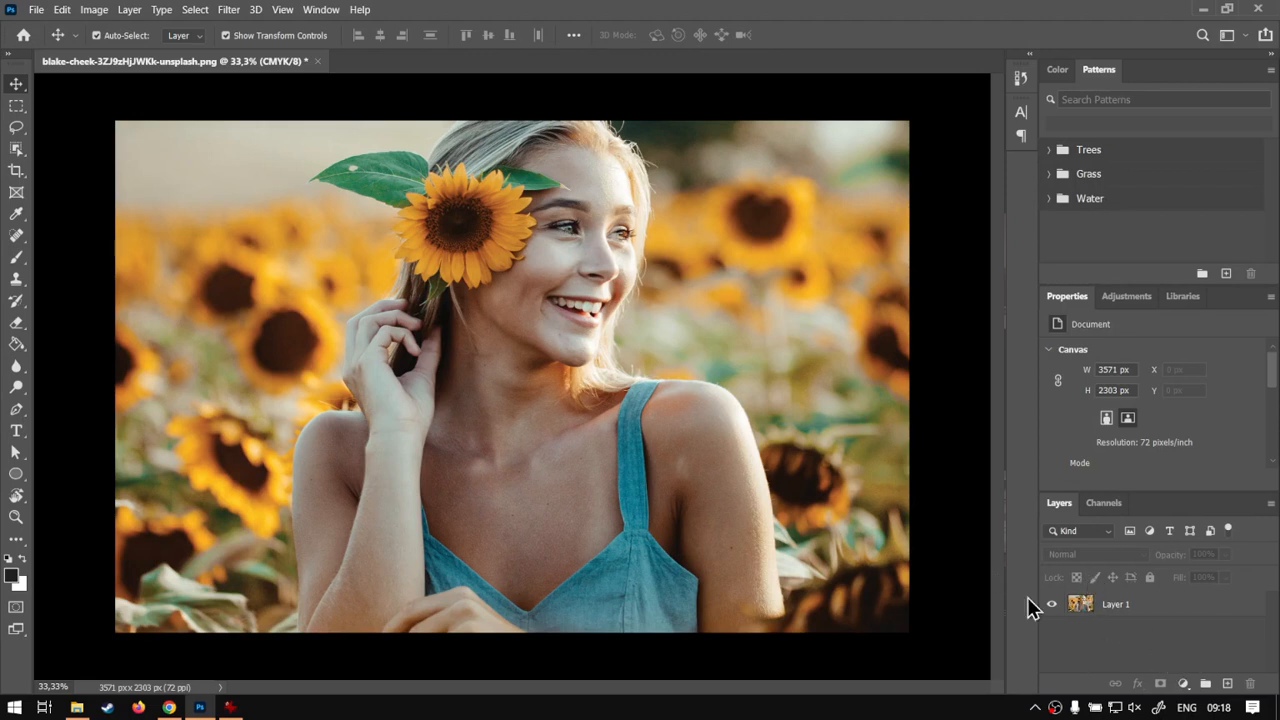
Step: Add a Channel Mixer adjustment layer above Layer 1
click(1178, 607)
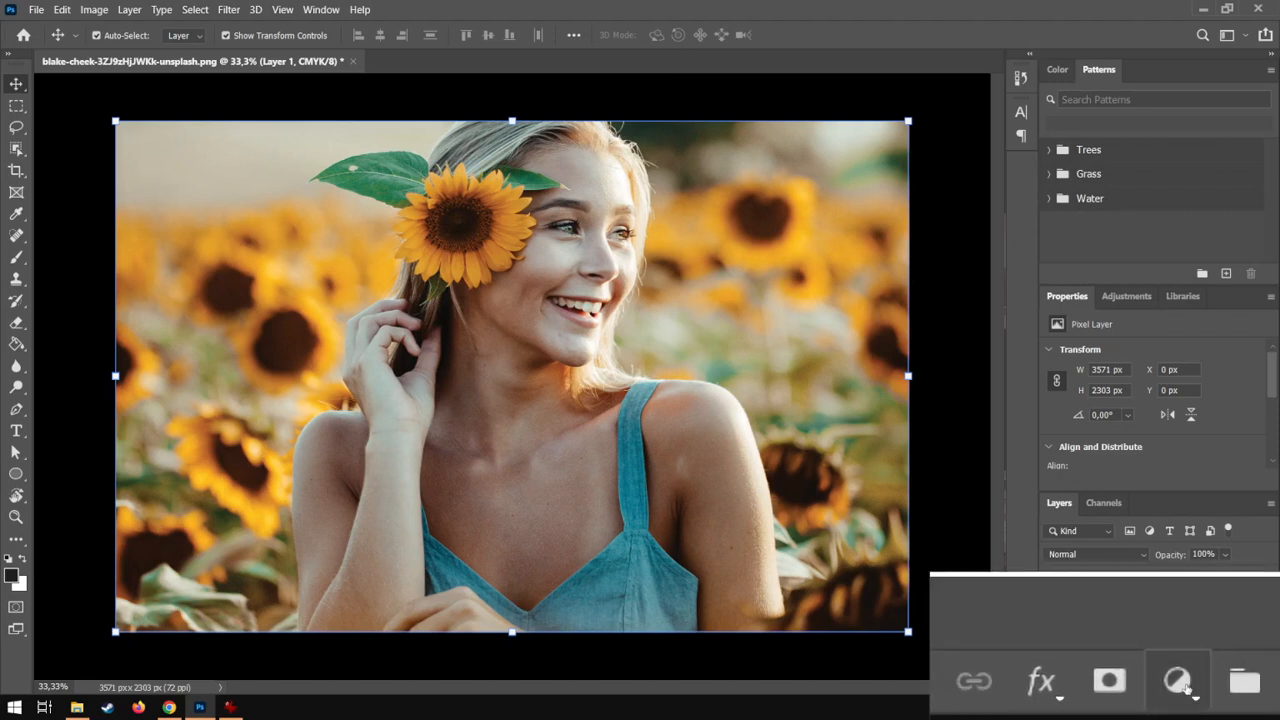
click(1186, 690)
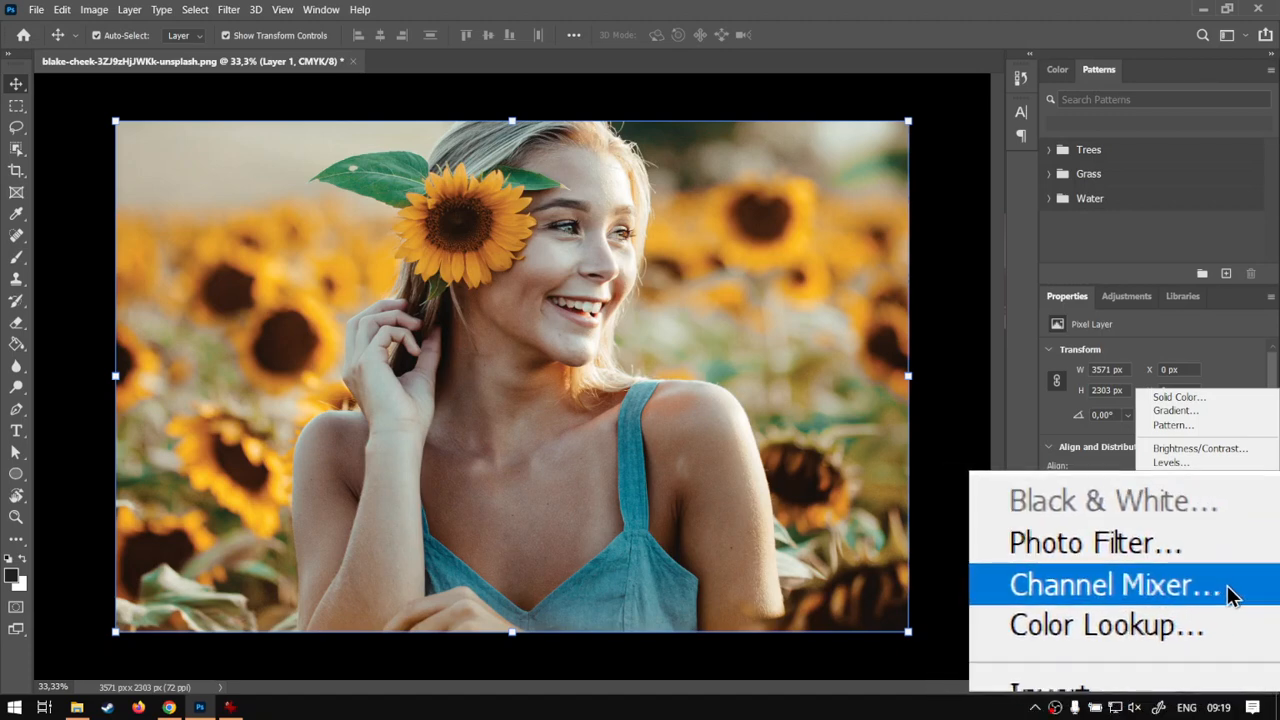
click(1227, 585)
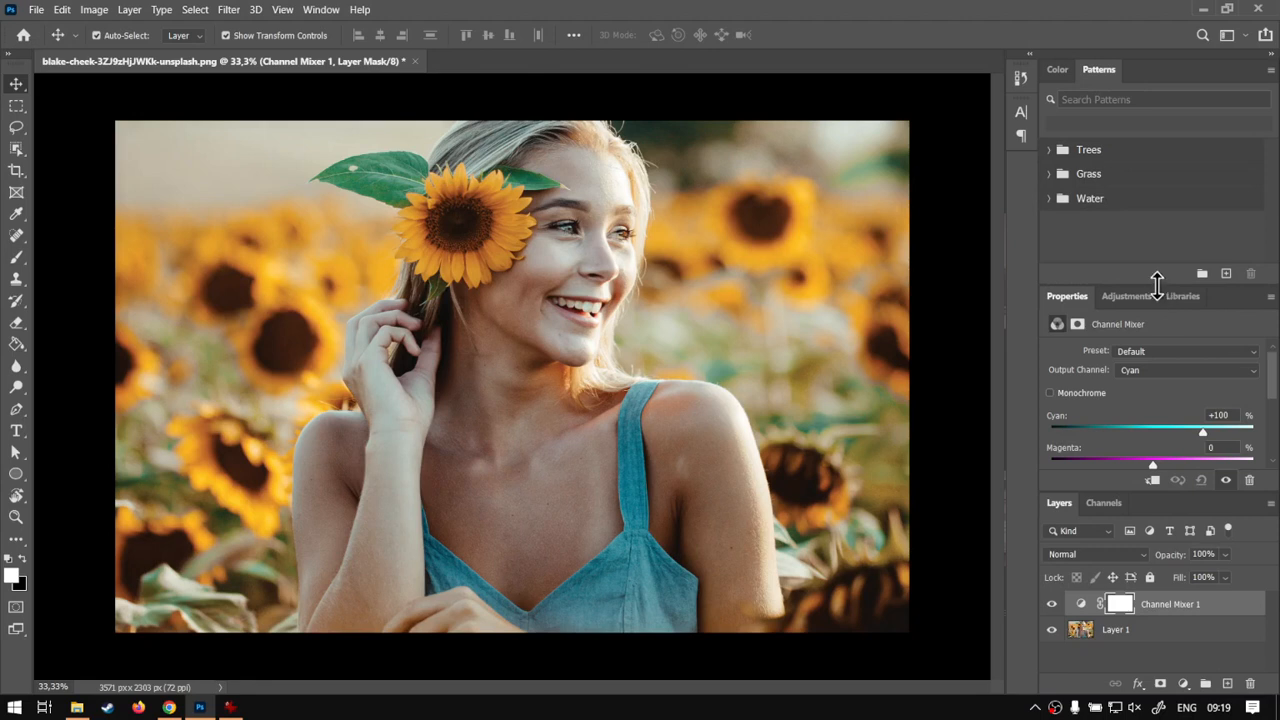
Step: Bring up the colour settings and shrink them to give the Channel Mixer properties more height
drag(1117, 491, 1117, 502)
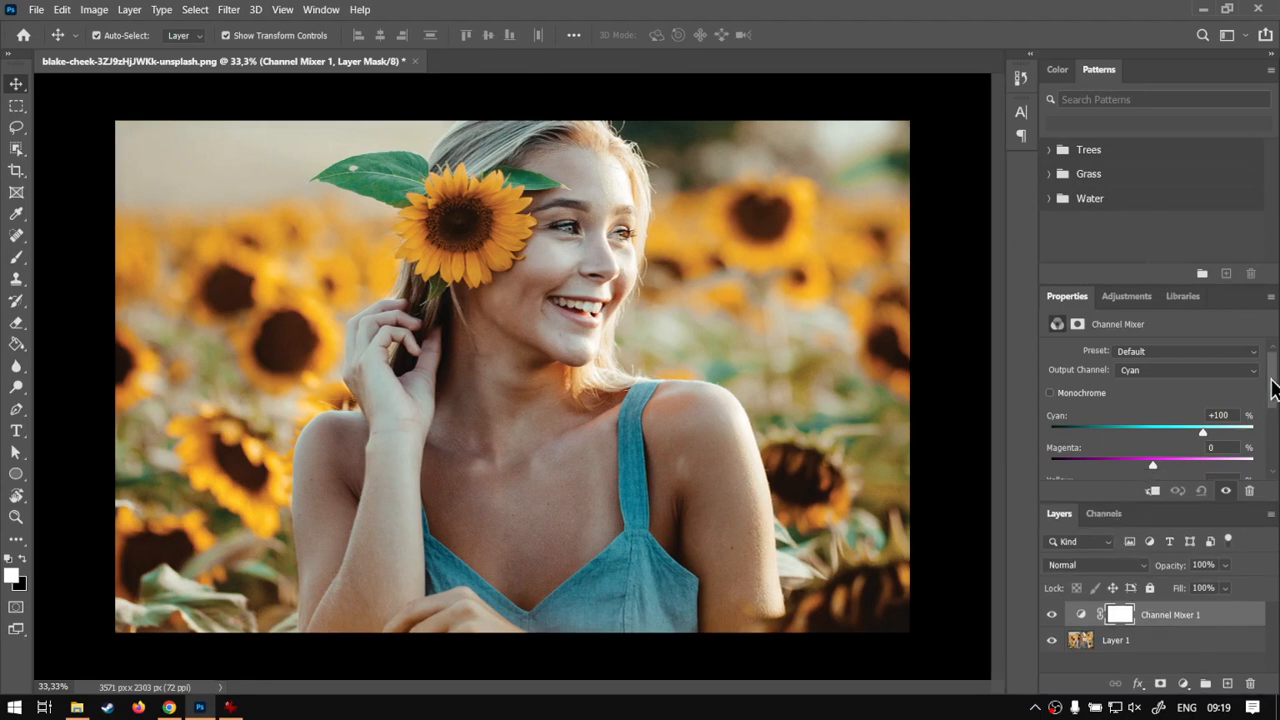
scroll(1266, 350, down, 1)
click(1057, 70)
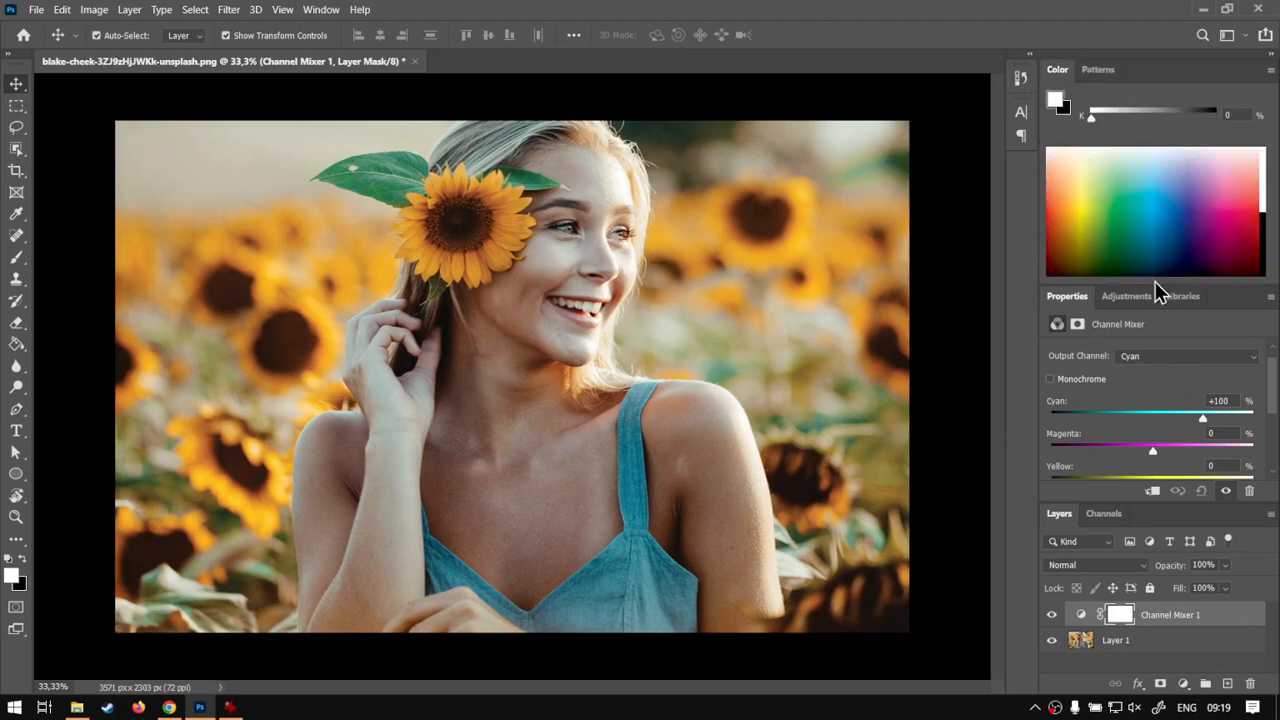
drag(1156, 286, 1160, 186)
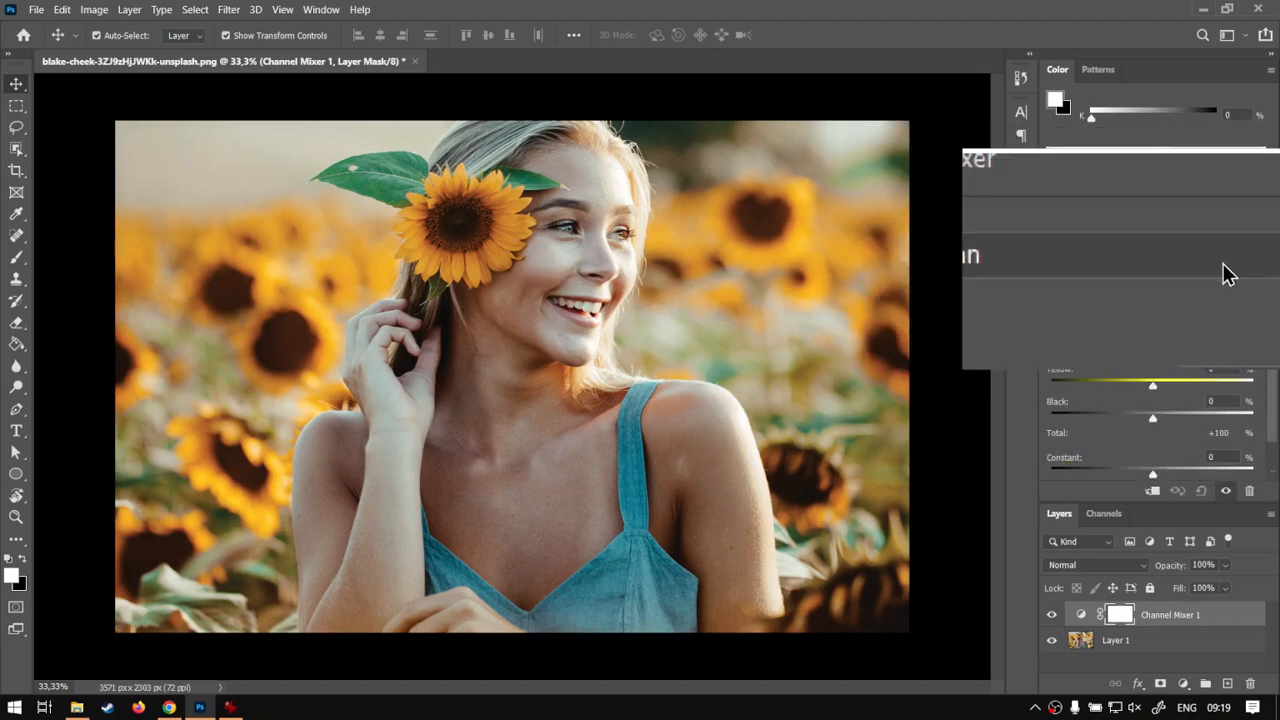
Step: Choose Yellow as the Channel Mixer's output channel and raise its yellow amount to +200%
click(1151, 263)
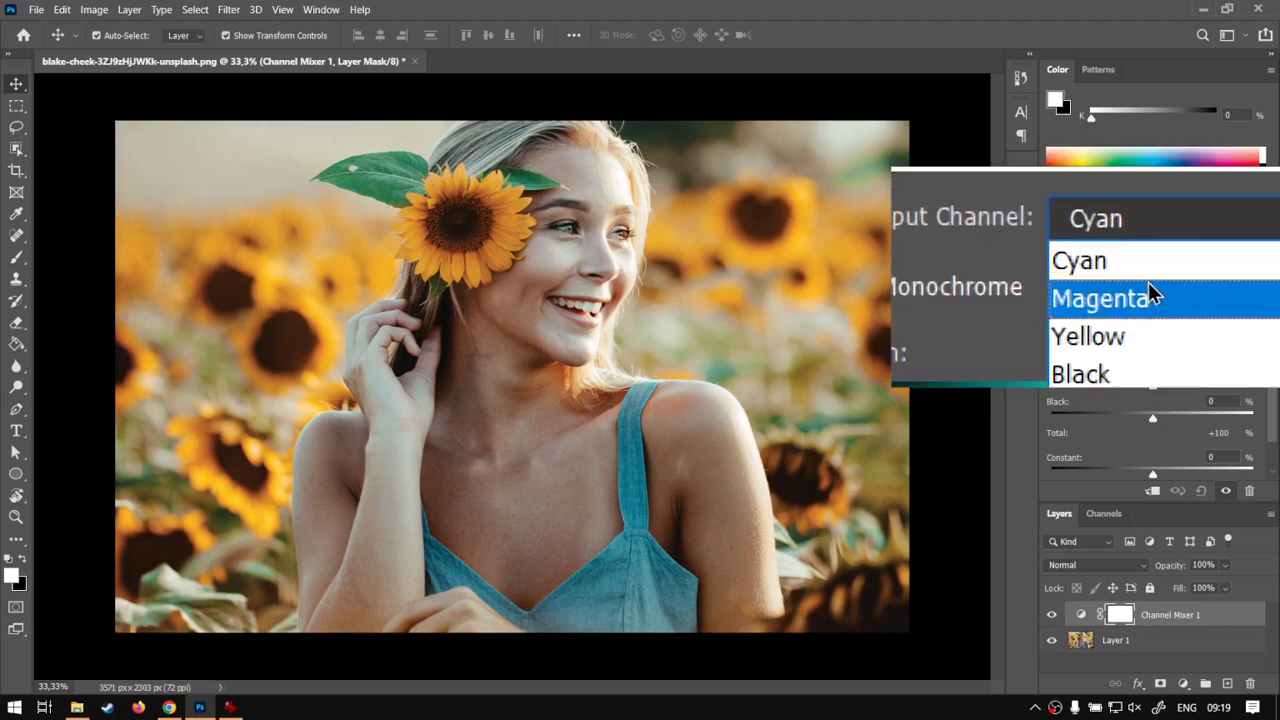
click(1143, 299)
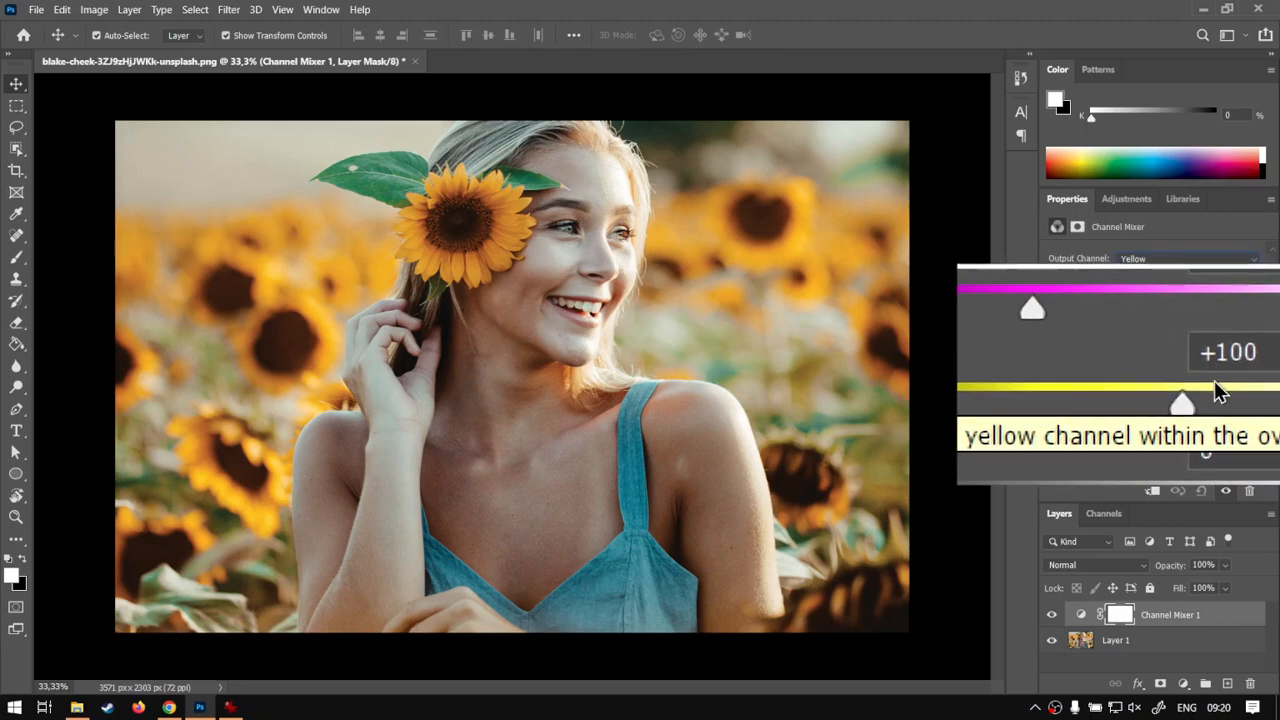
drag(1205, 388, 1263, 390)
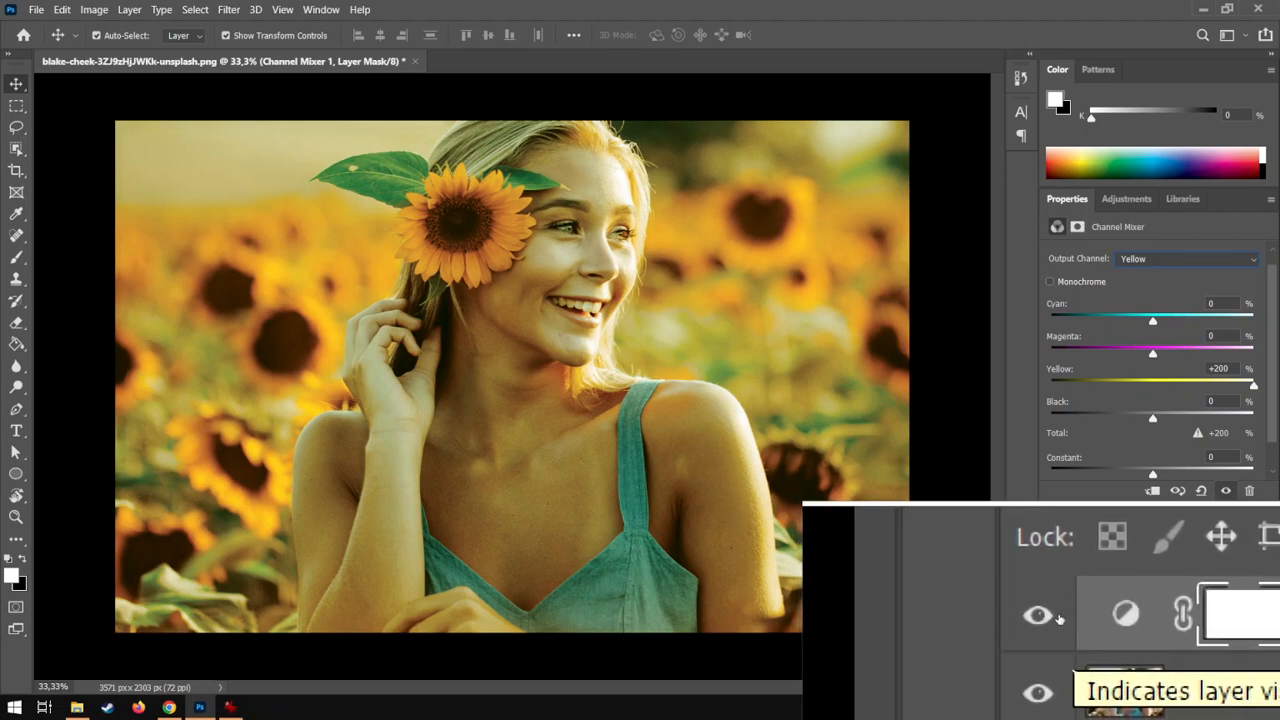
Step: Toggle the Channel Mixer layer's visibility to compare the image with and without the adjustment
click(1050, 612)
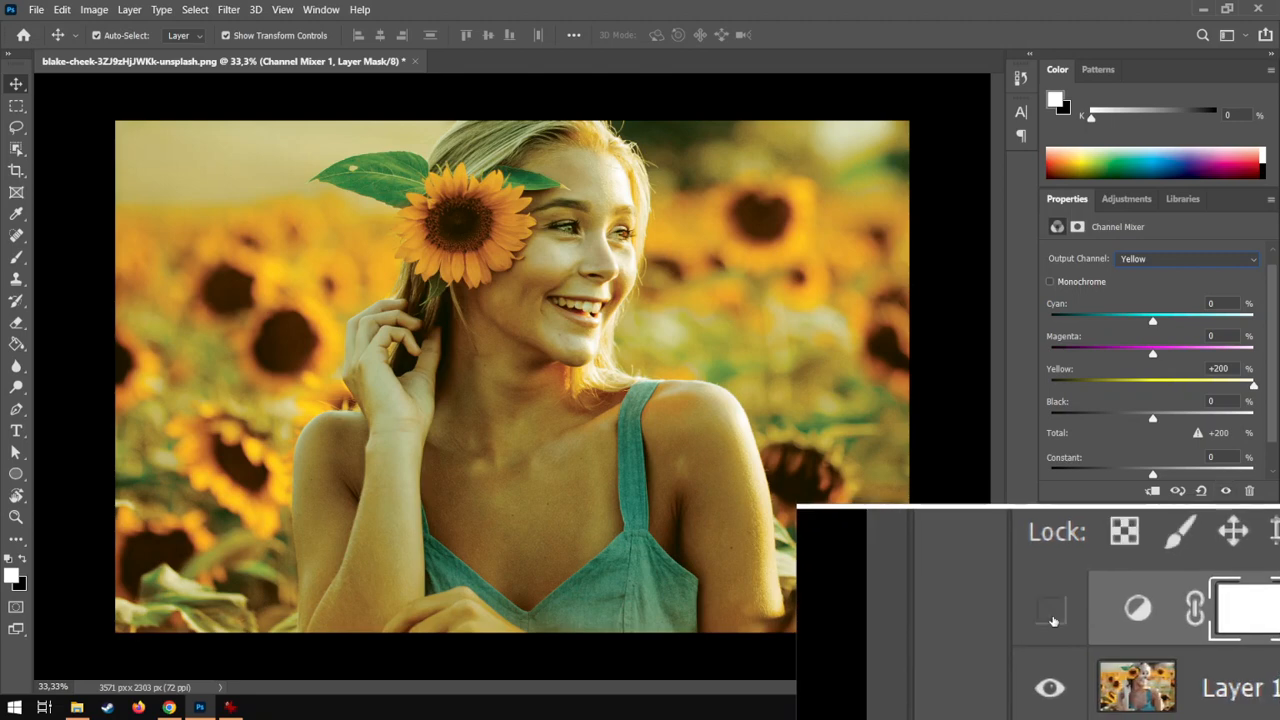
click(1050, 612)
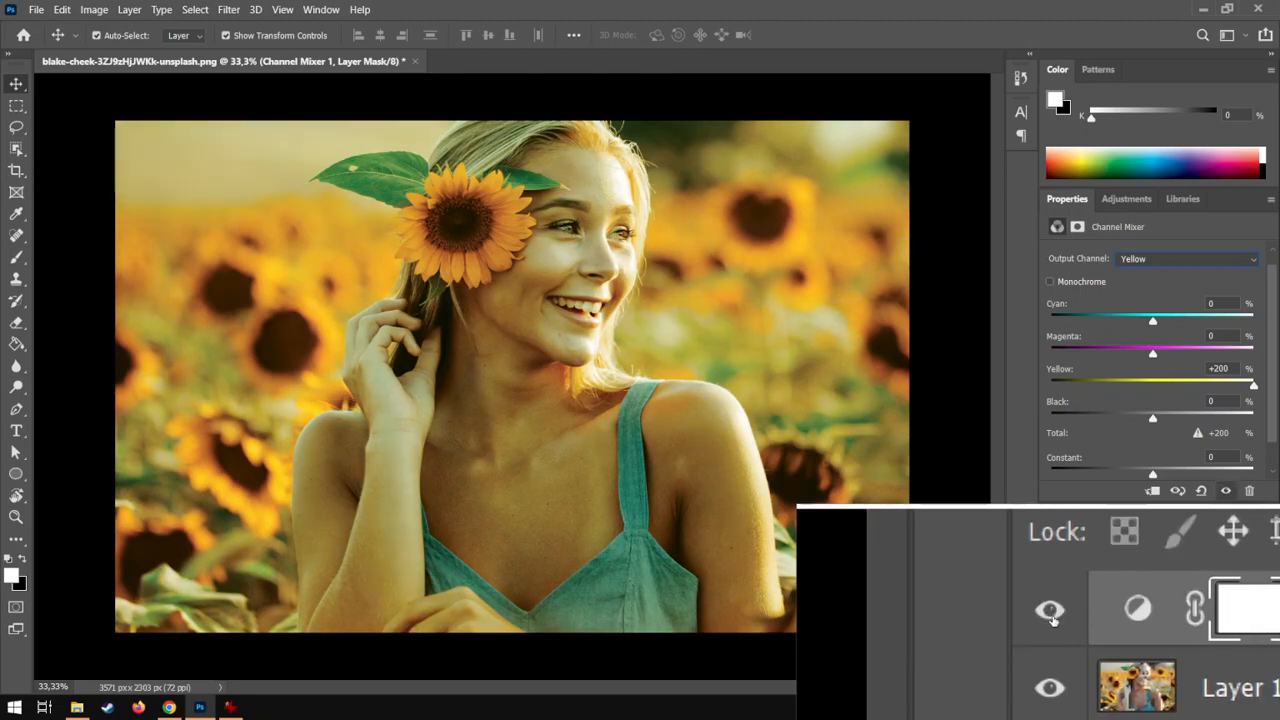
click(1051, 614)
click(1051, 614)
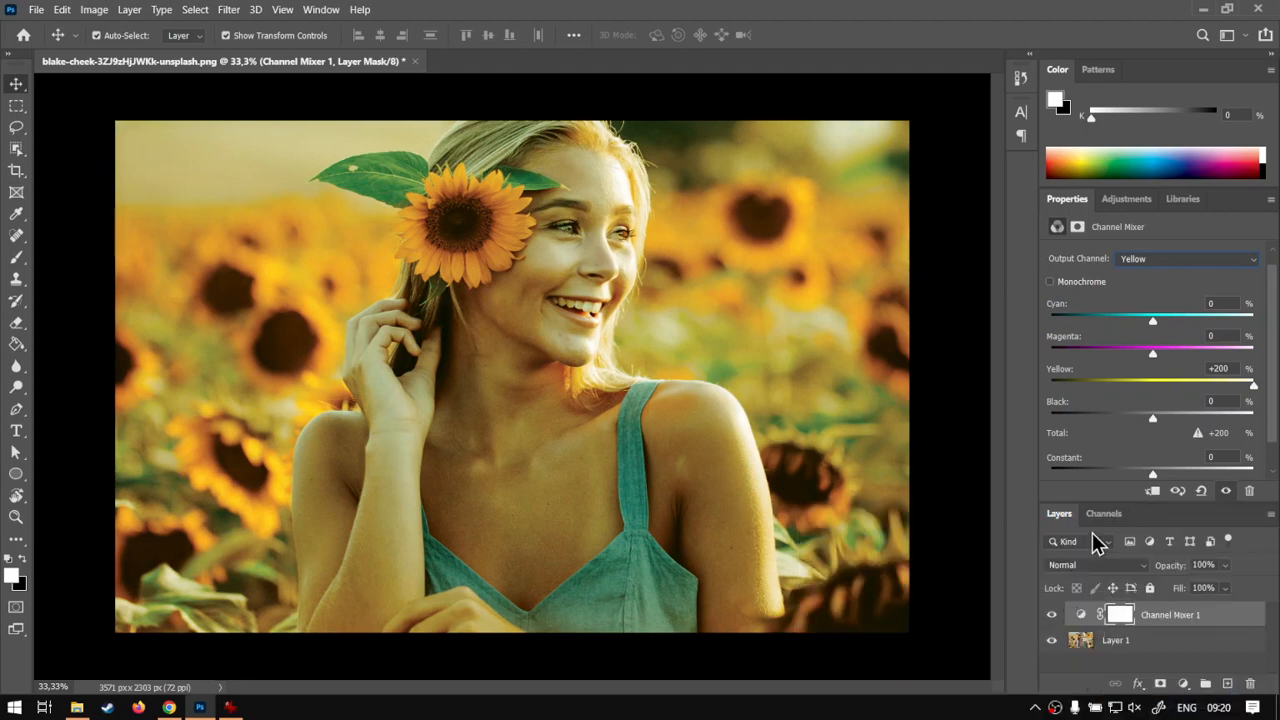
Step: Rename the Channel Mixer adjustment layer as Y 200%
double_click(1185, 616)
key(Return)
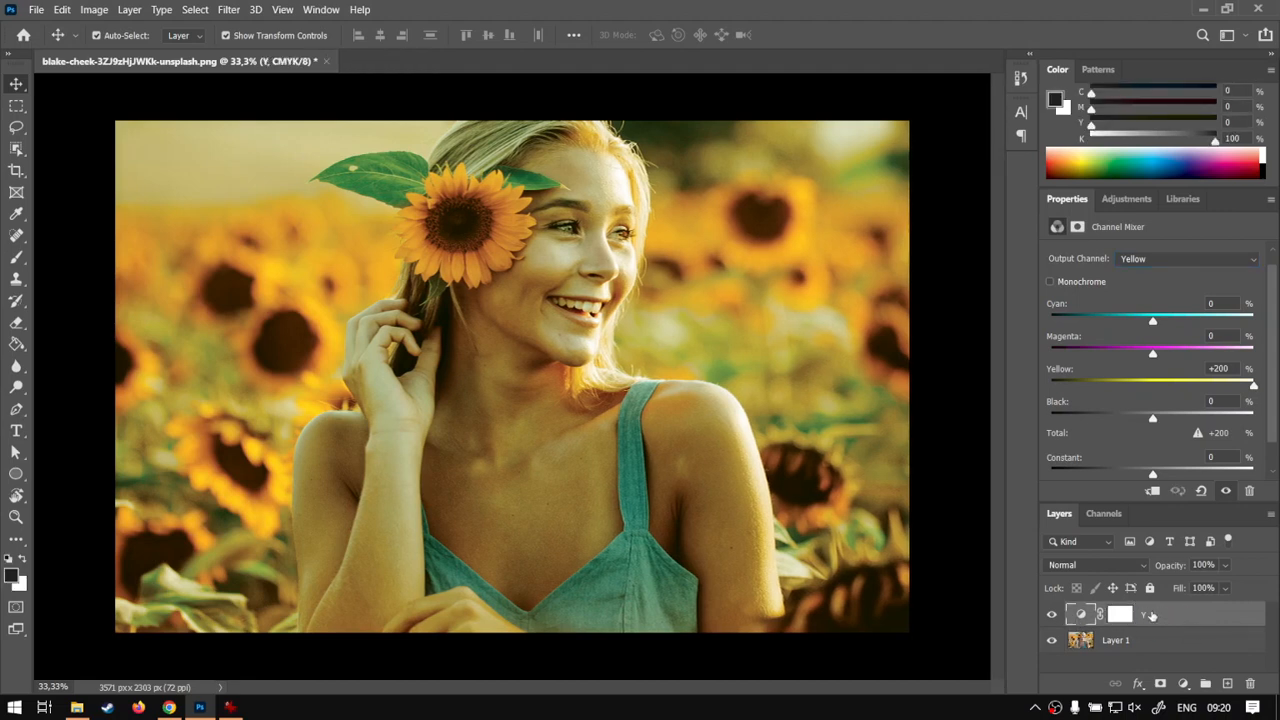
double_click(1157, 618)
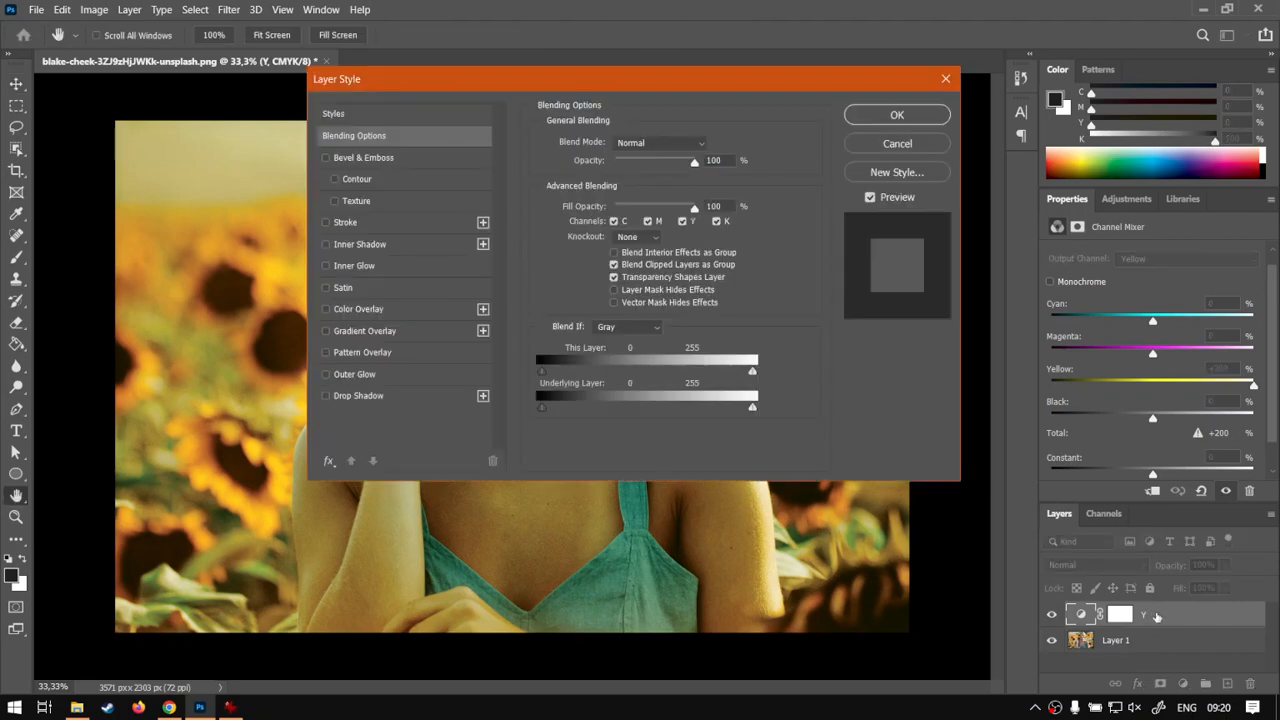
click(897, 143)
double_click(1146, 616)
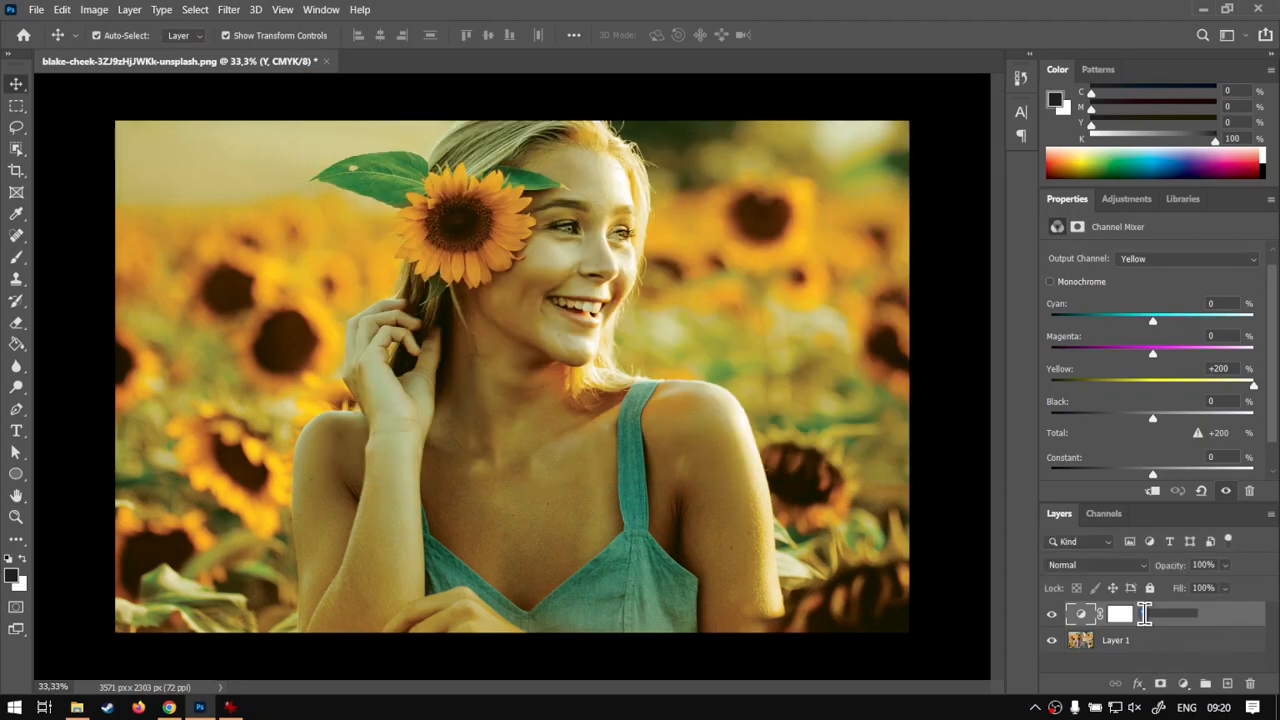
text(Y 200%)
key(Return)
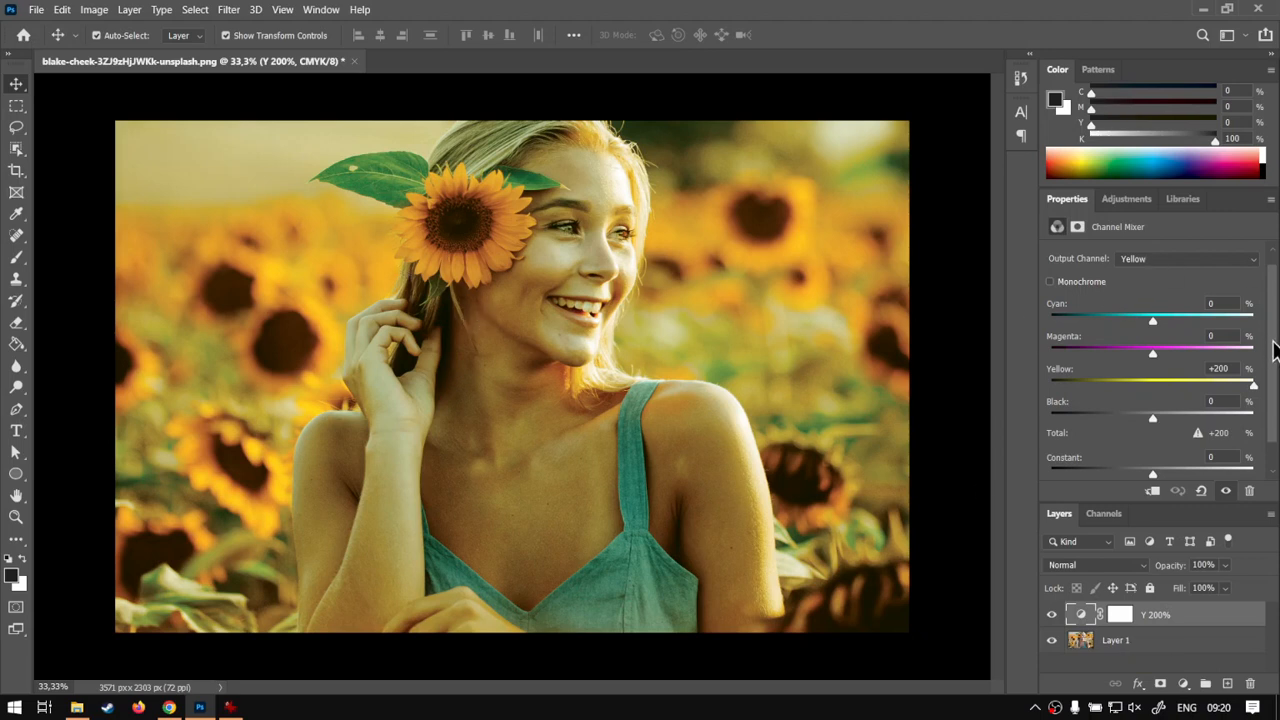
Step: Review the Channel Mixer settings and the document's CMYK channels, return to the layers and deselect the adjustment layer
scroll(1272, 368, down, 1)
scroll(1270, 360, up, 1)
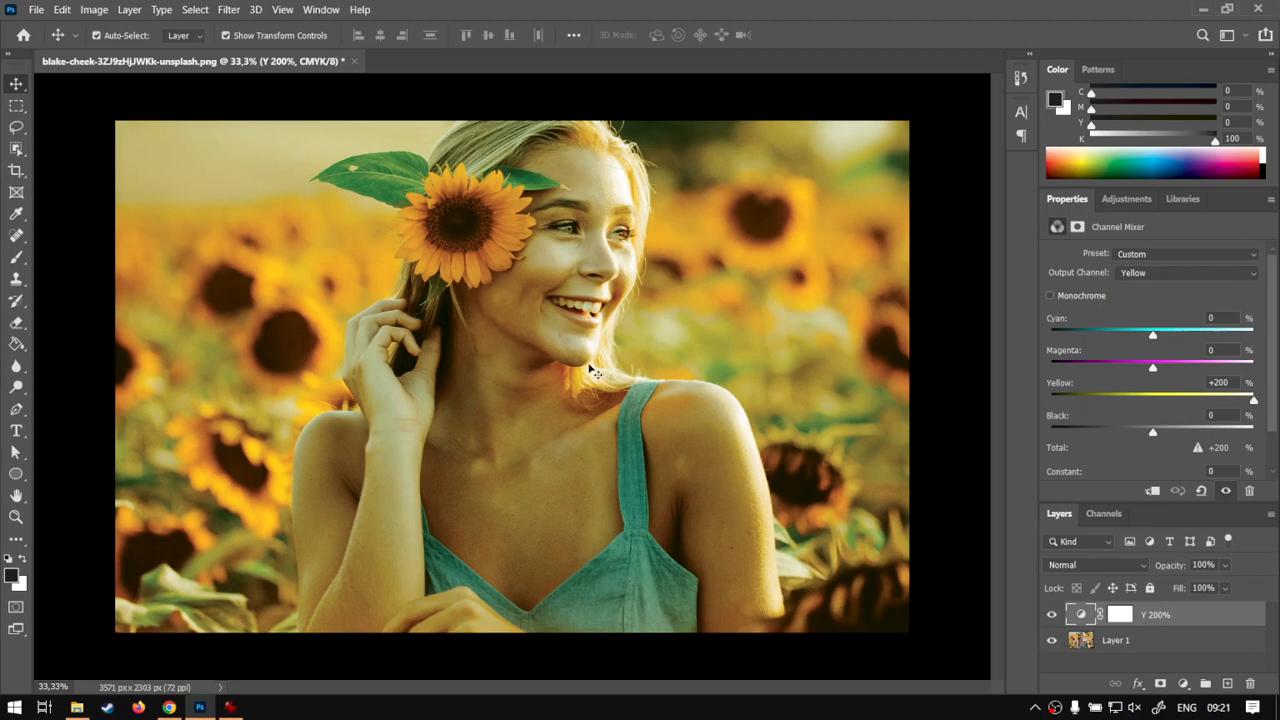
click(1106, 515)
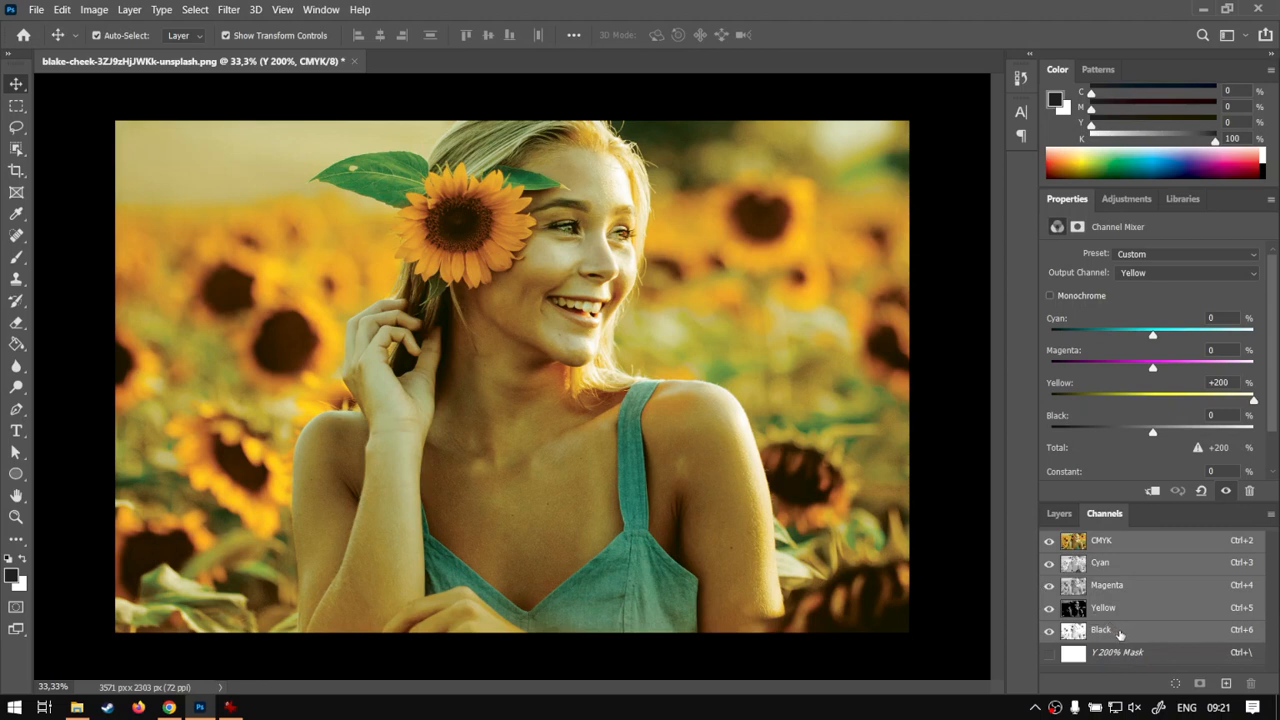
click(1059, 514)
click(946, 407)
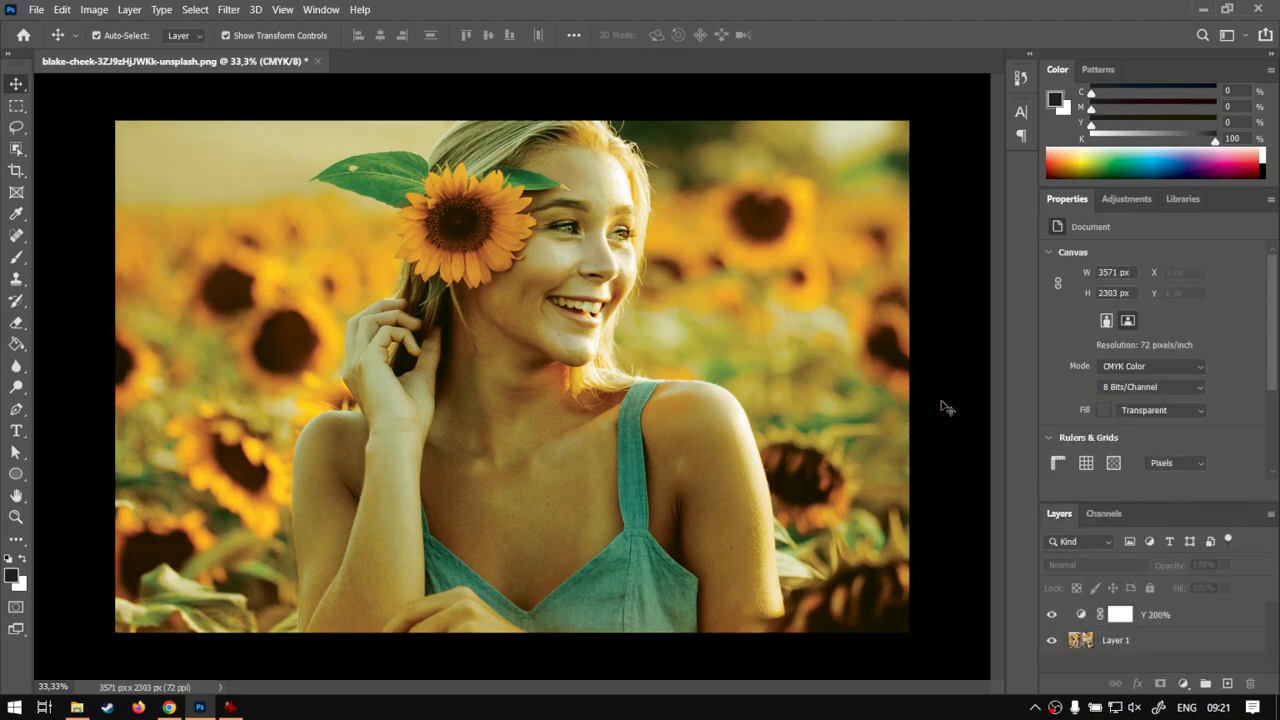
Step: Save a JPEG copy of the image in the tmp folder, appending -CMYK 200Y to its file name and accepting the JPEG options
click(33, 10)
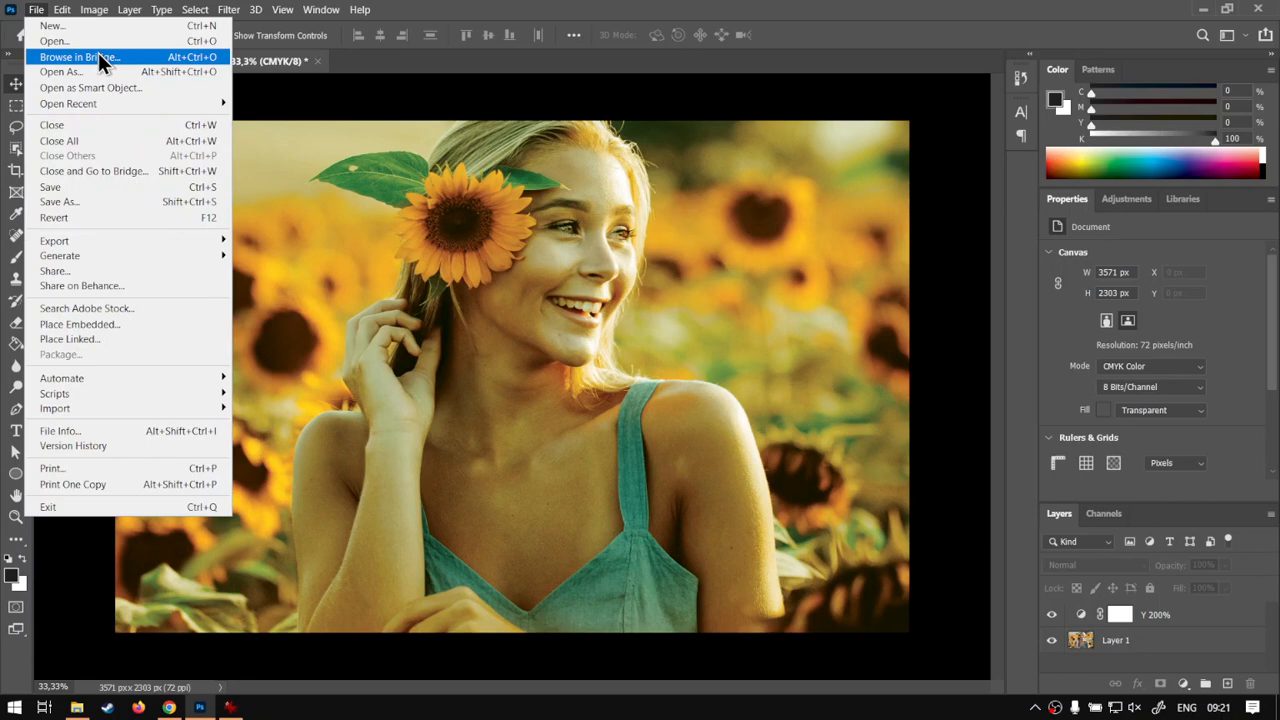
click(84, 206)
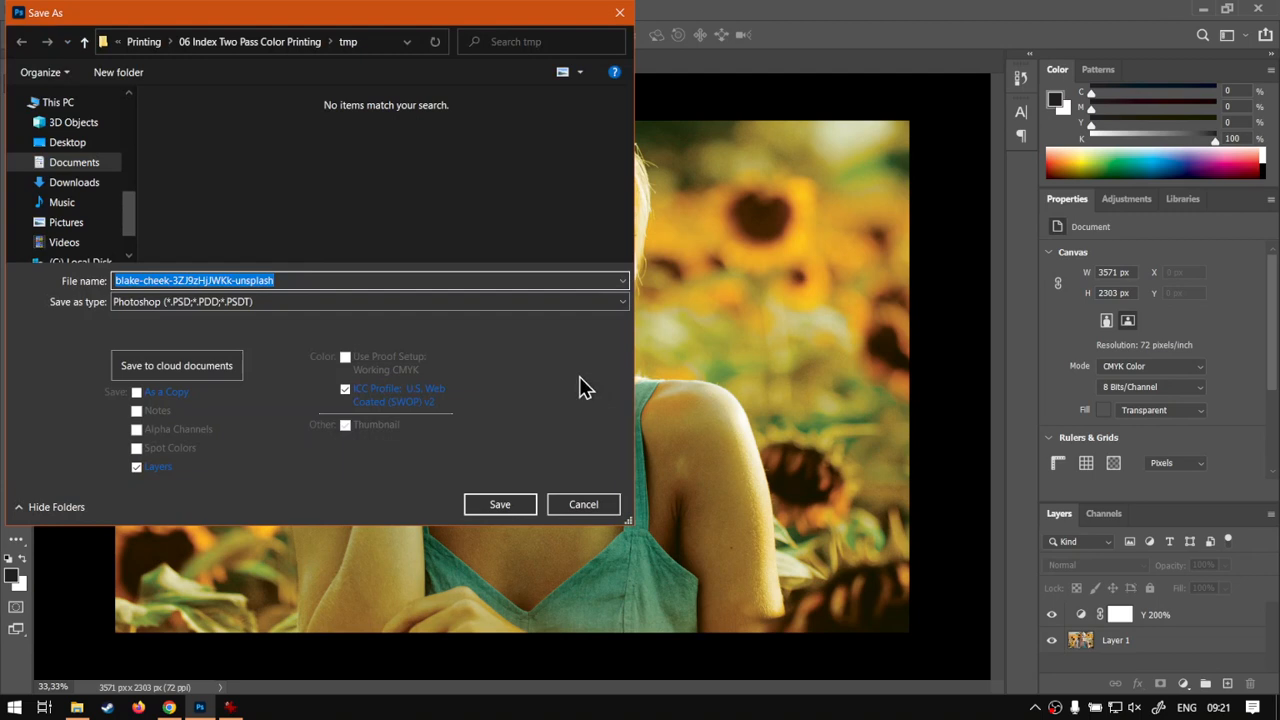
drag(217, 23, 320, 49)
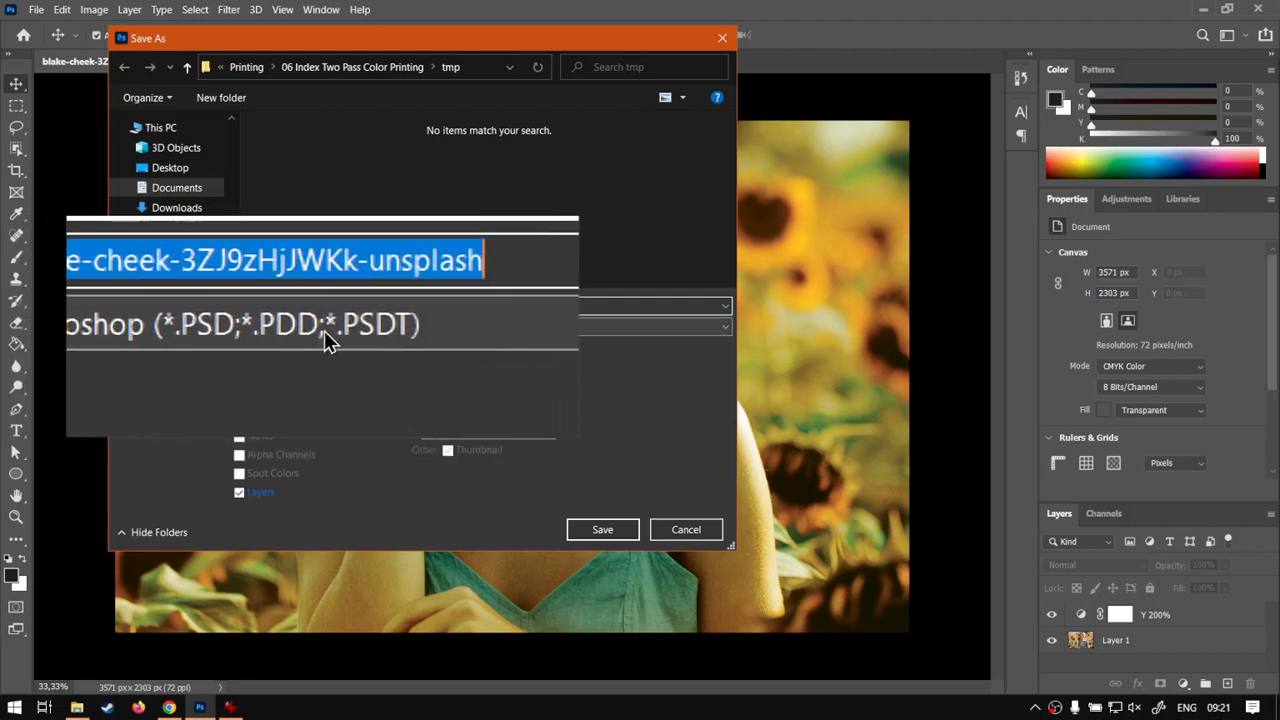
click(258, 330)
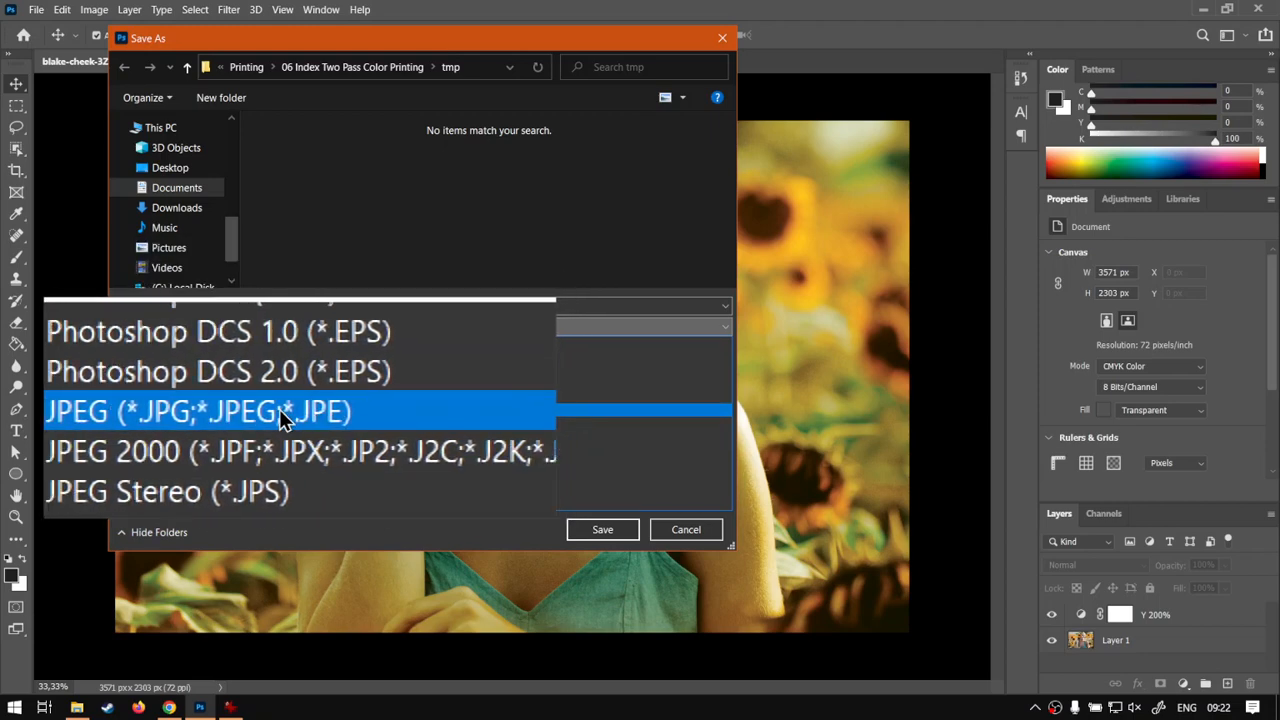
click(280, 418)
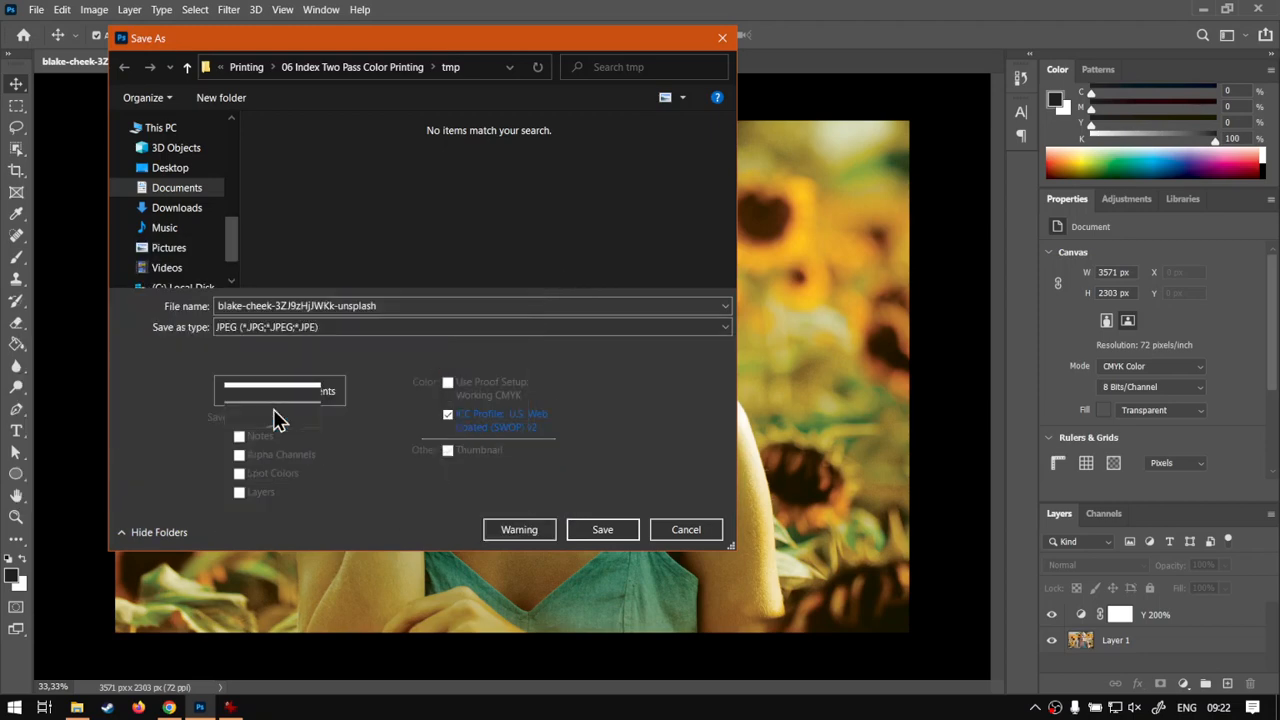
double_click(398, 306)
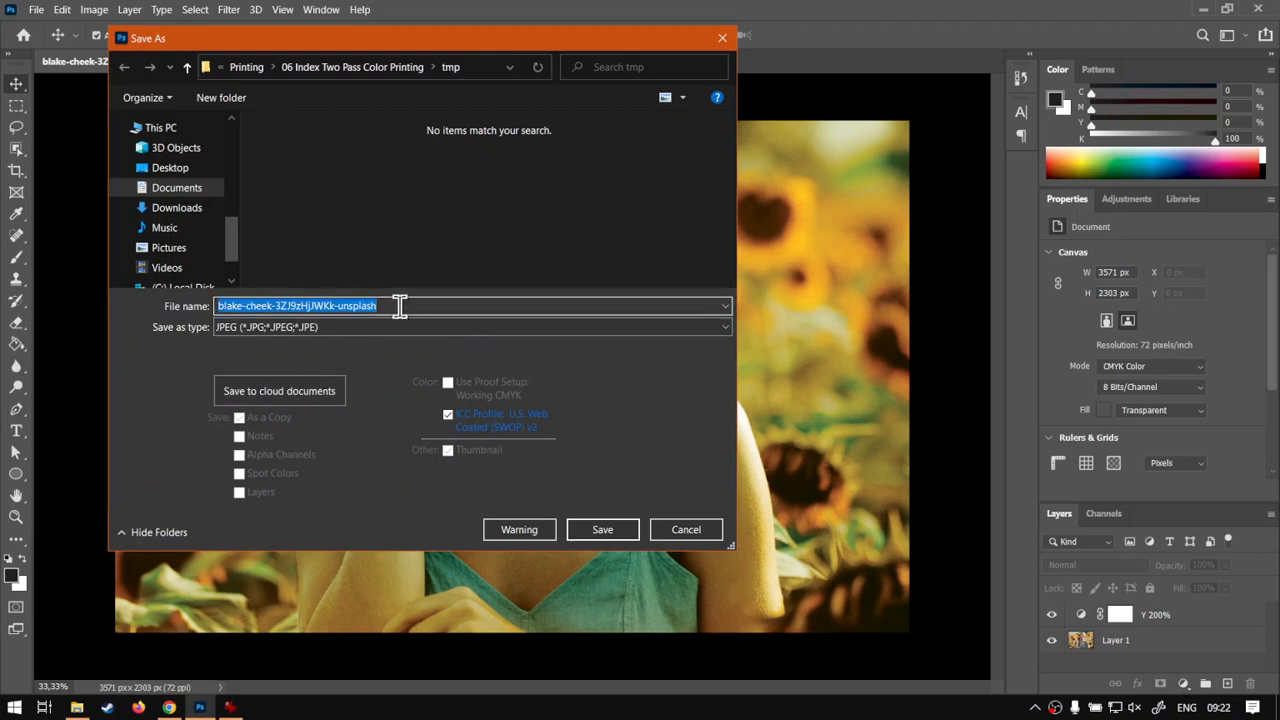
click(400, 306)
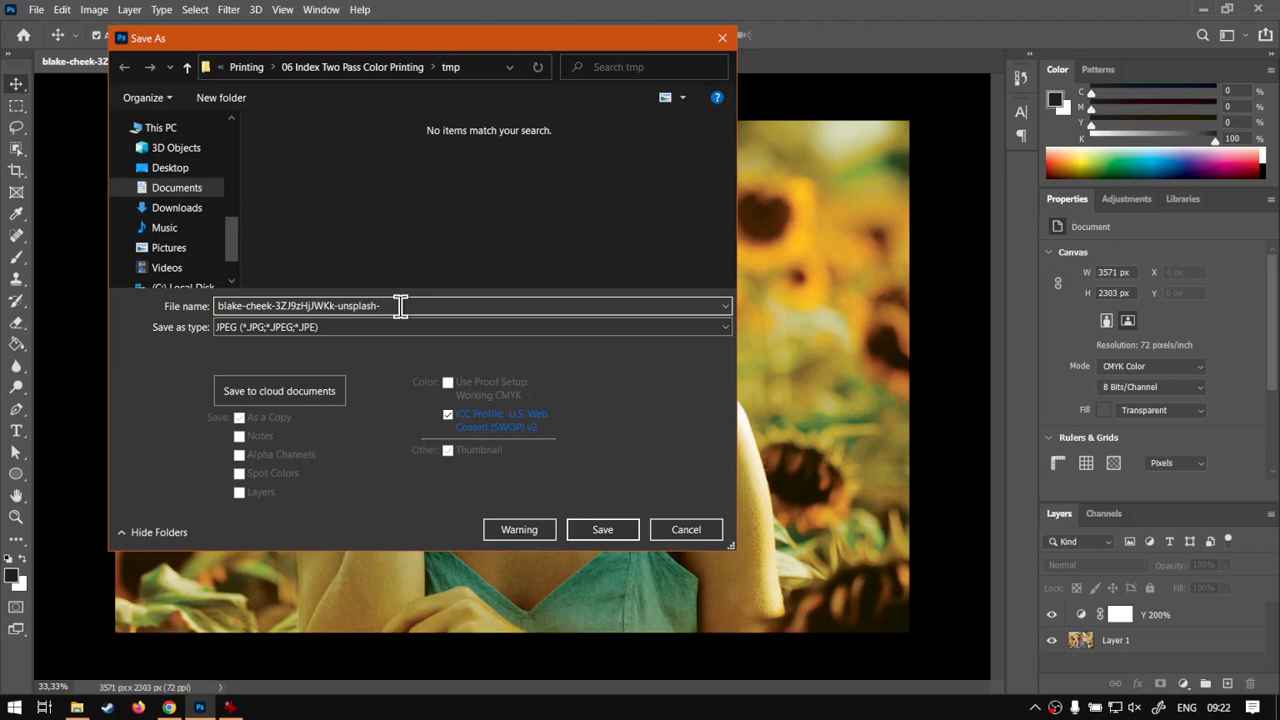
text(-CMYK 200Y)
click(603, 530)
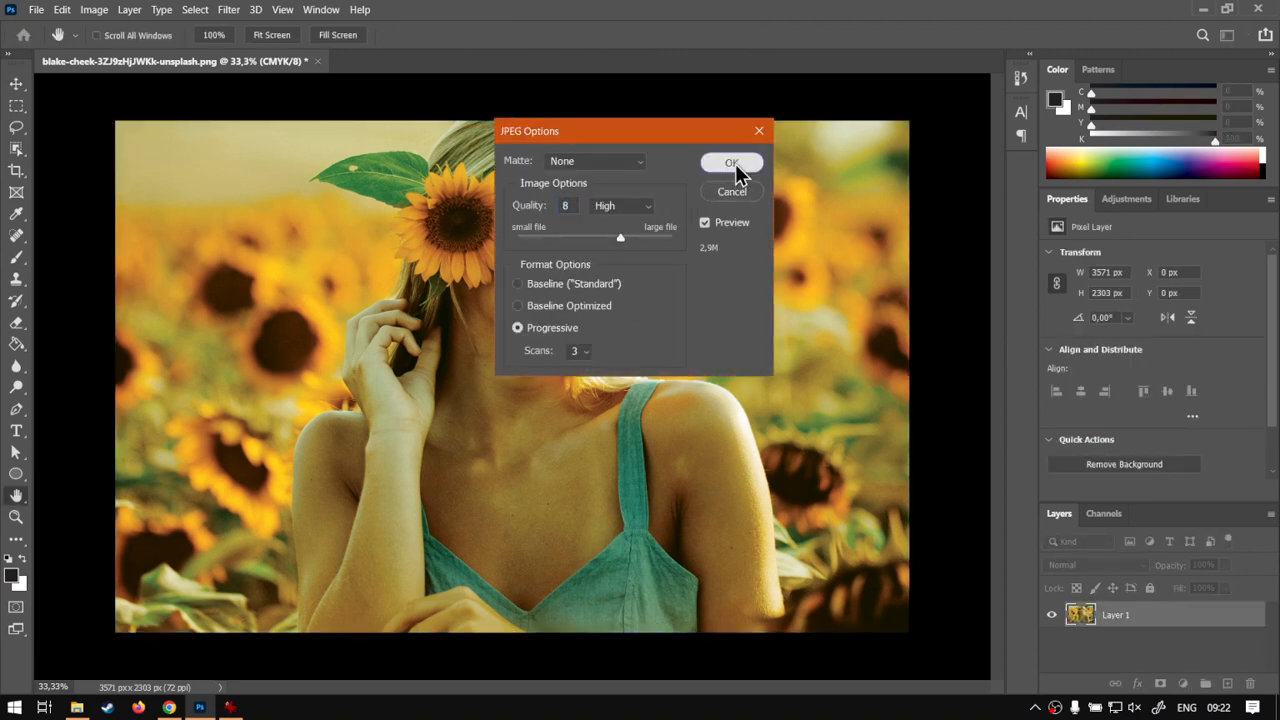
click(735, 163)
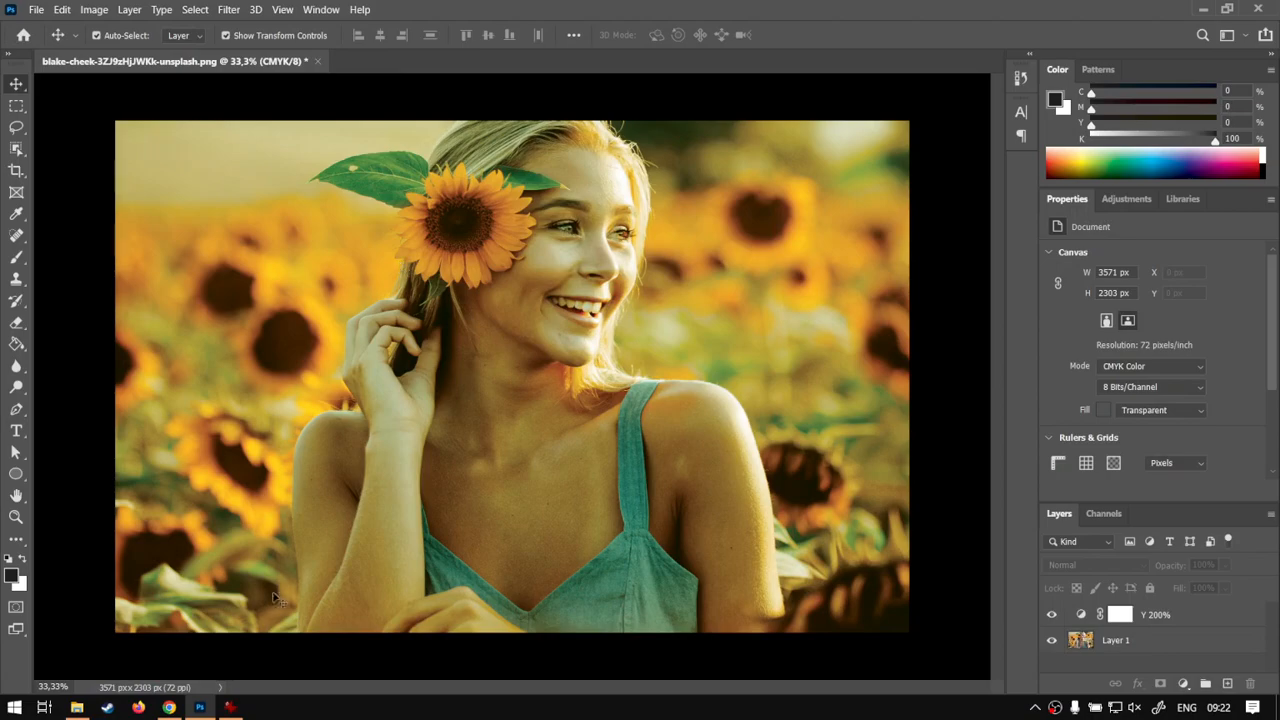
Step: Switch to File Explorer, open the tmp folder and compare the original PNG with the CMYK 200Y JPEG in the image viewer
click(76, 707)
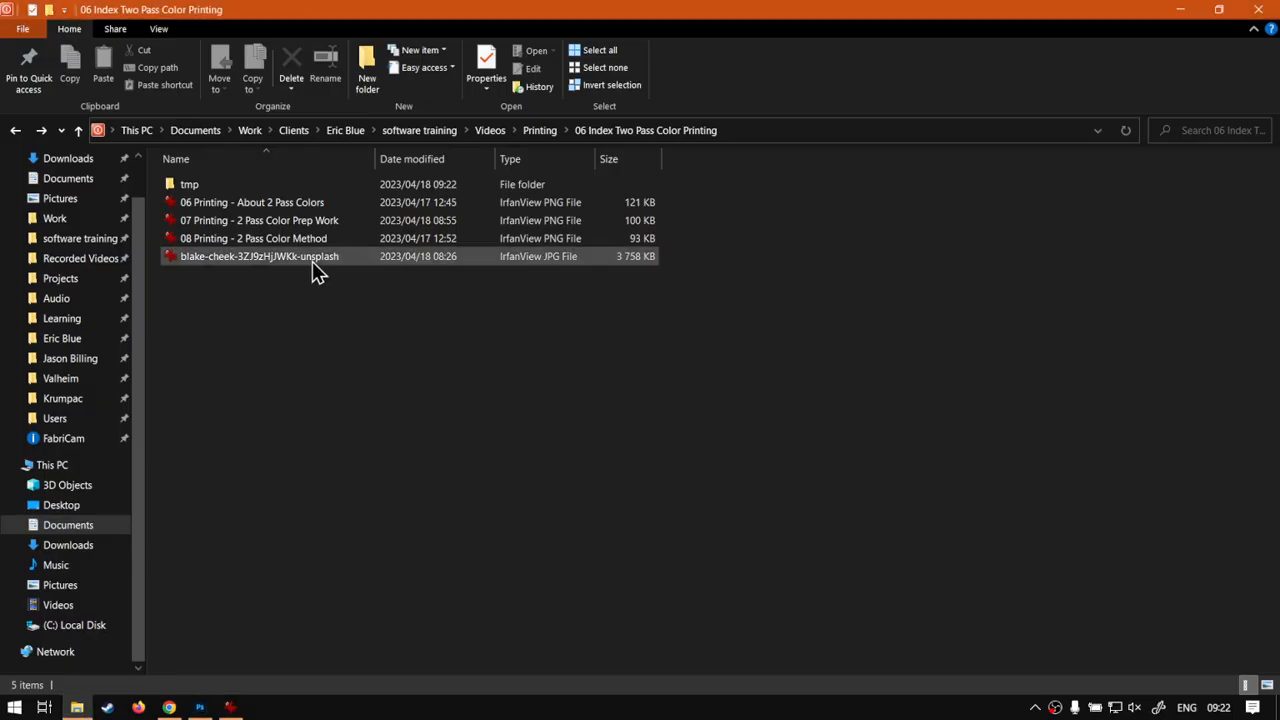
double_click(189, 186)
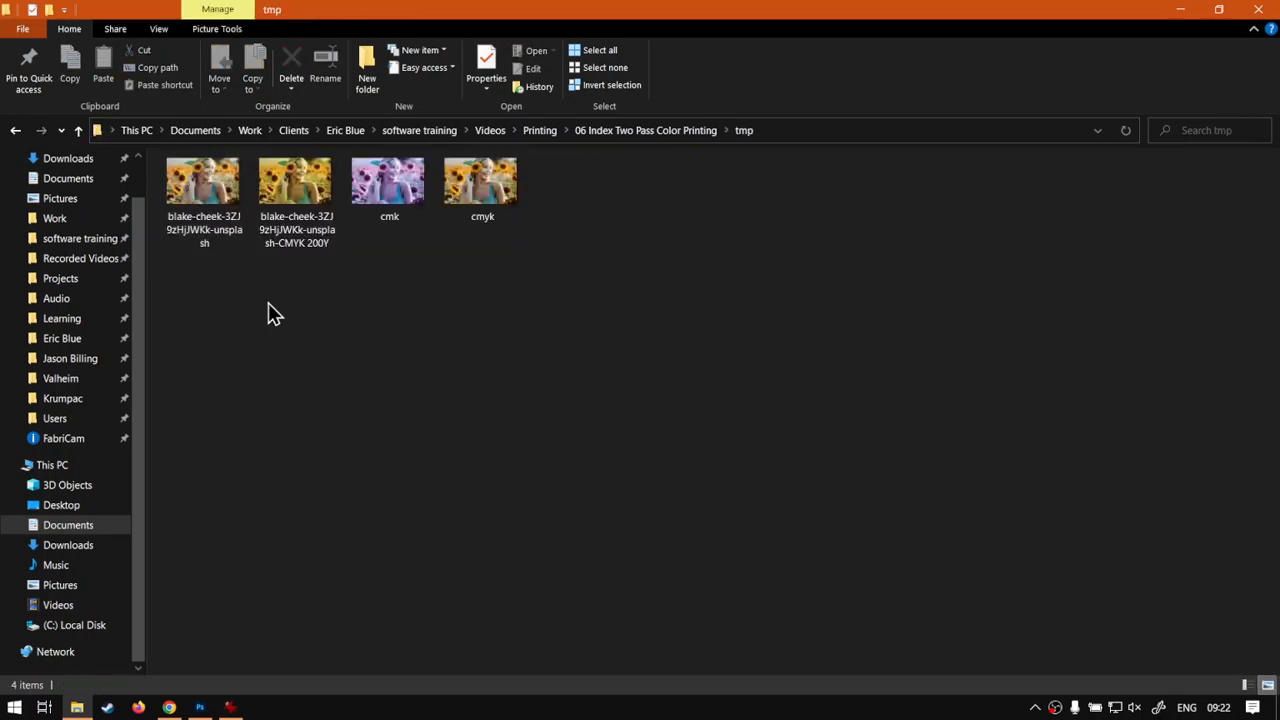
double_click(205, 187)
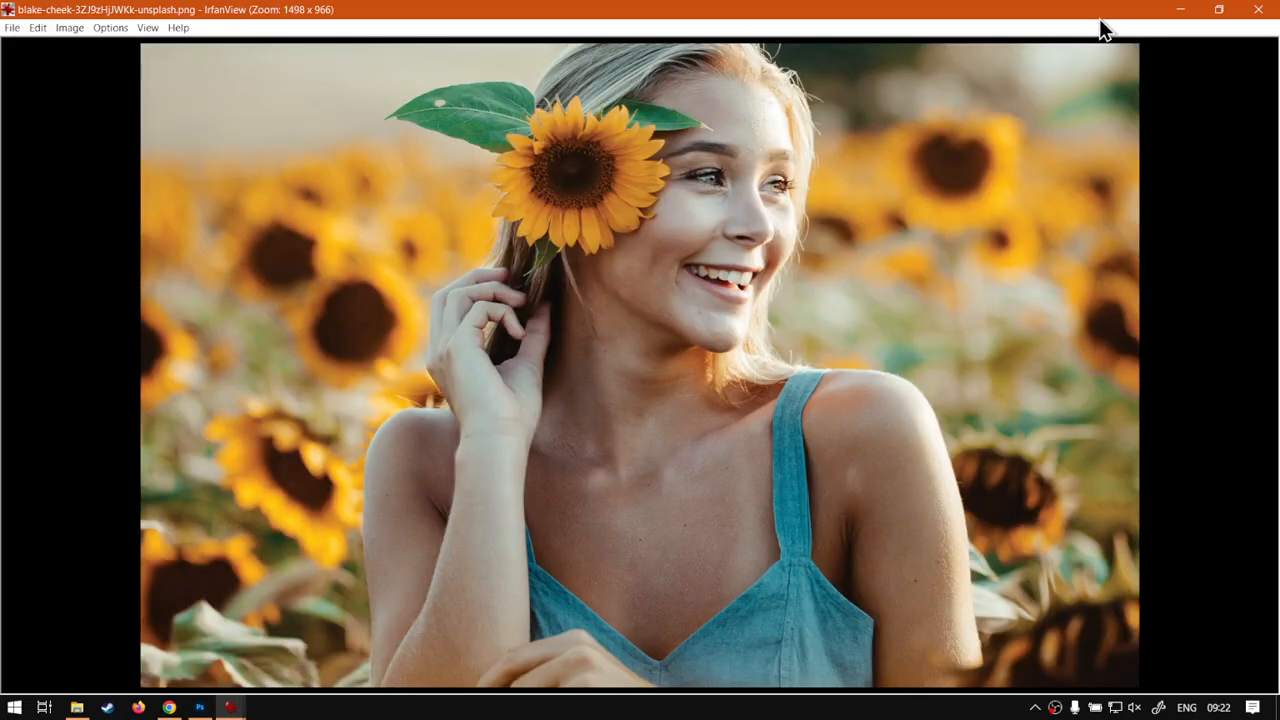
key(space)
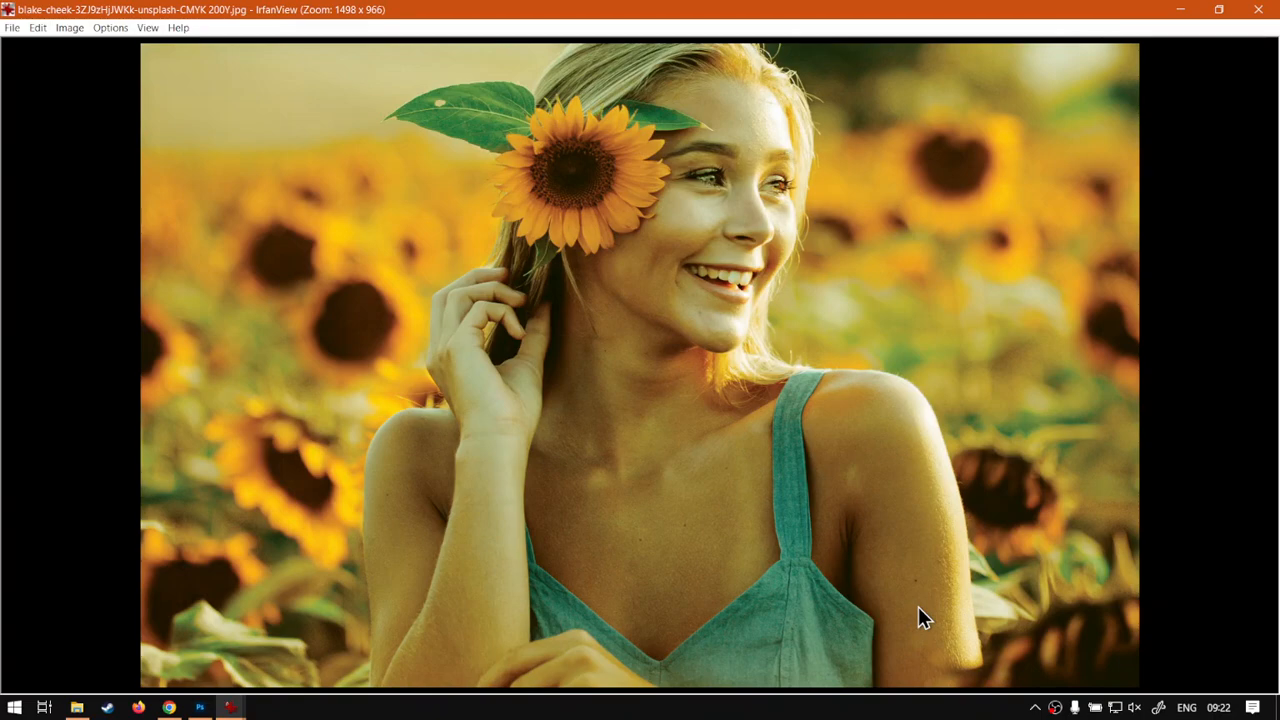
click(1258, 9)
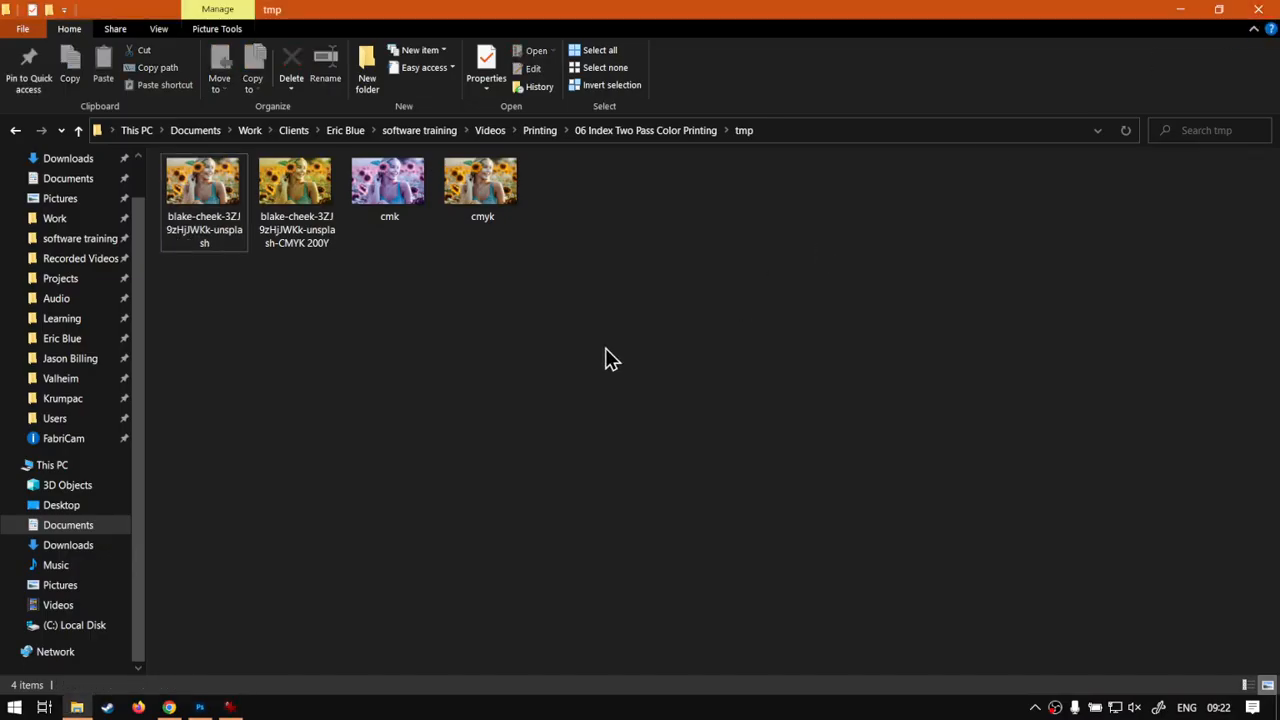
double_click(207, 186)
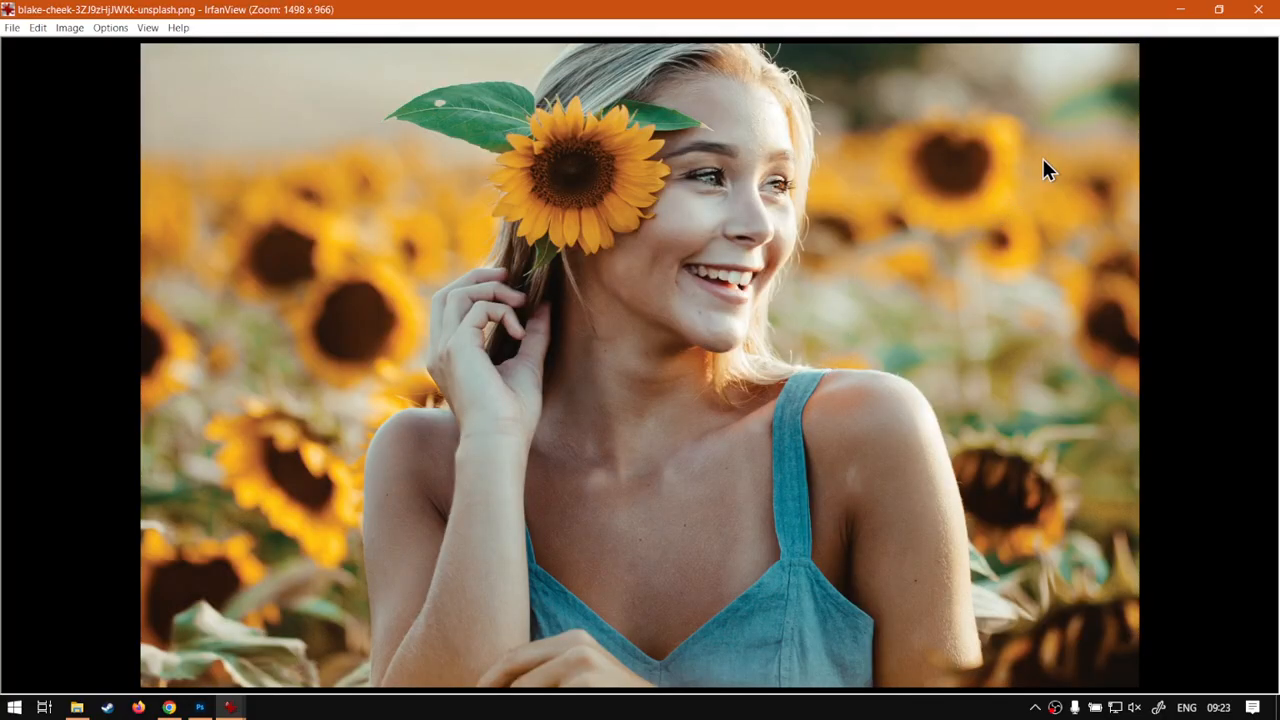
click(1263, 12)
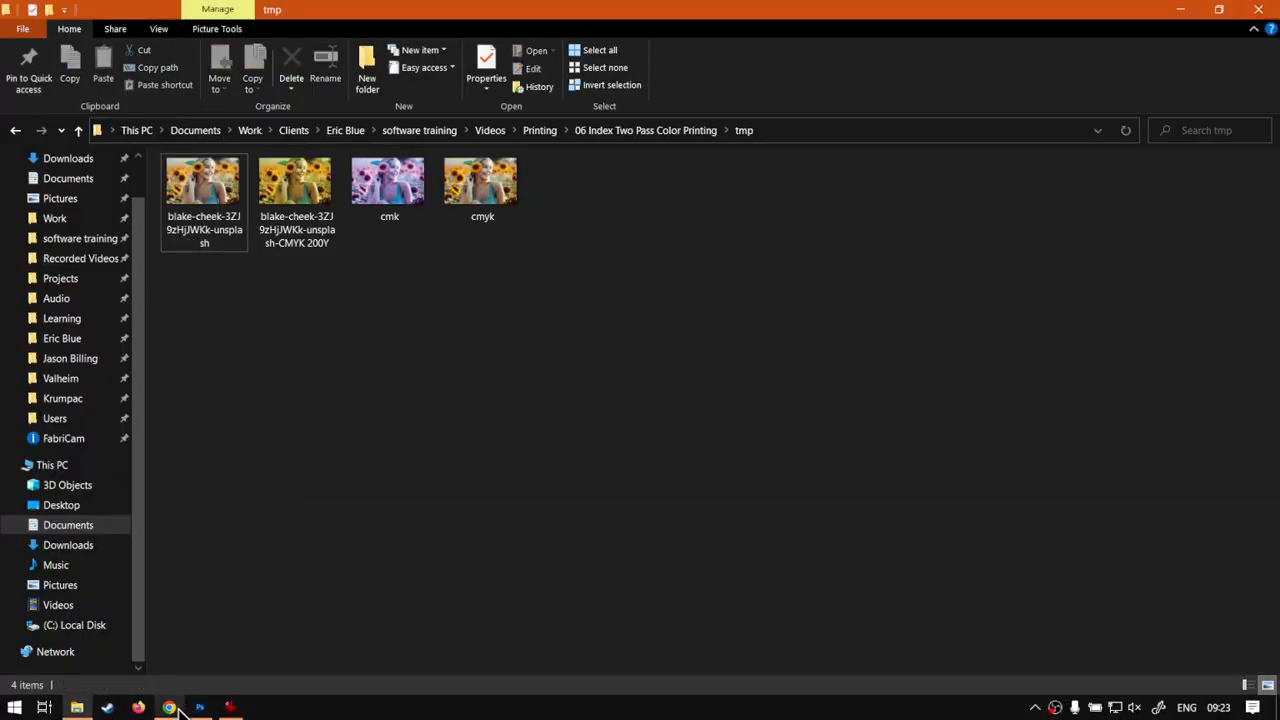
Step: Switch to Chrome with the softwaretraining.co.za site
mouse_move(175, 707)
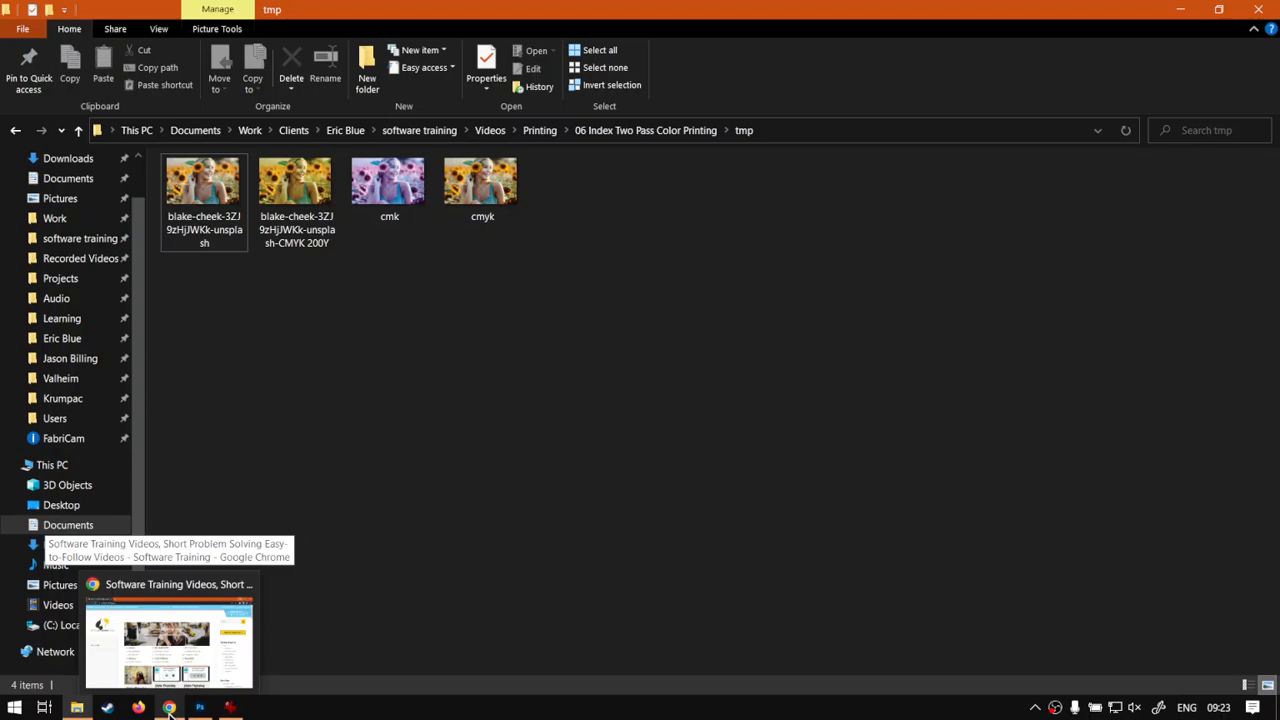
click(169, 707)
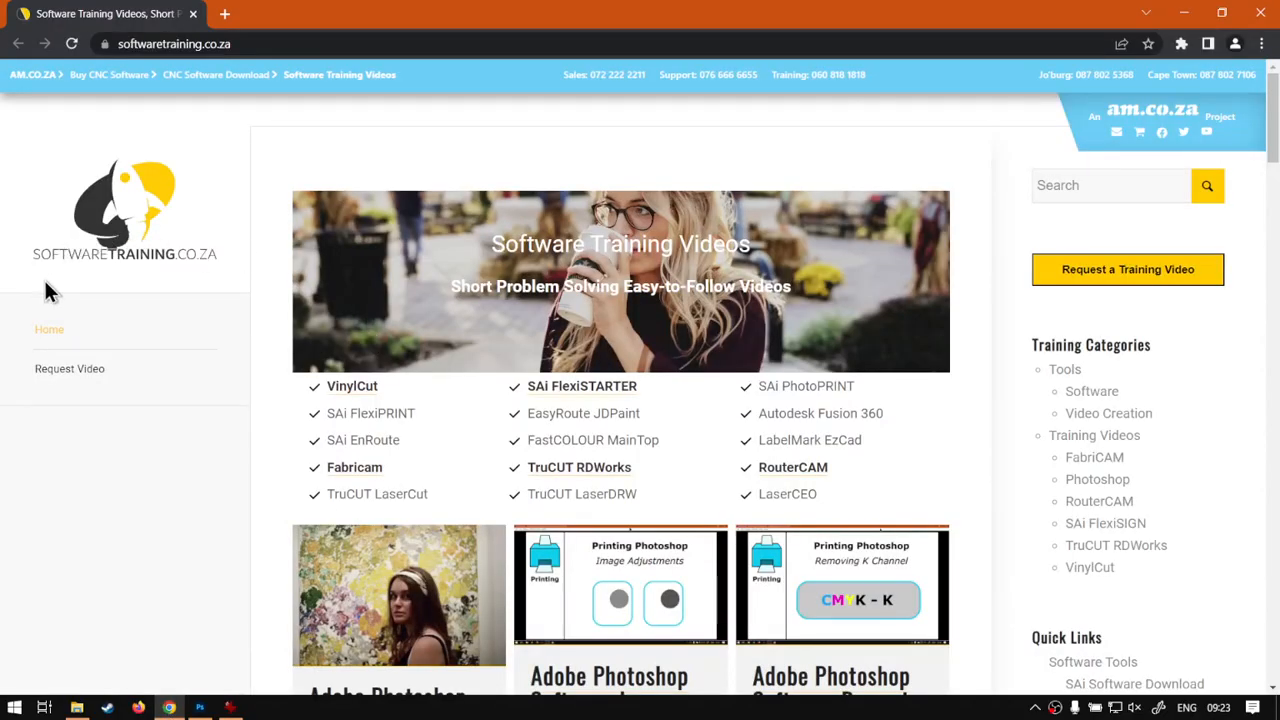